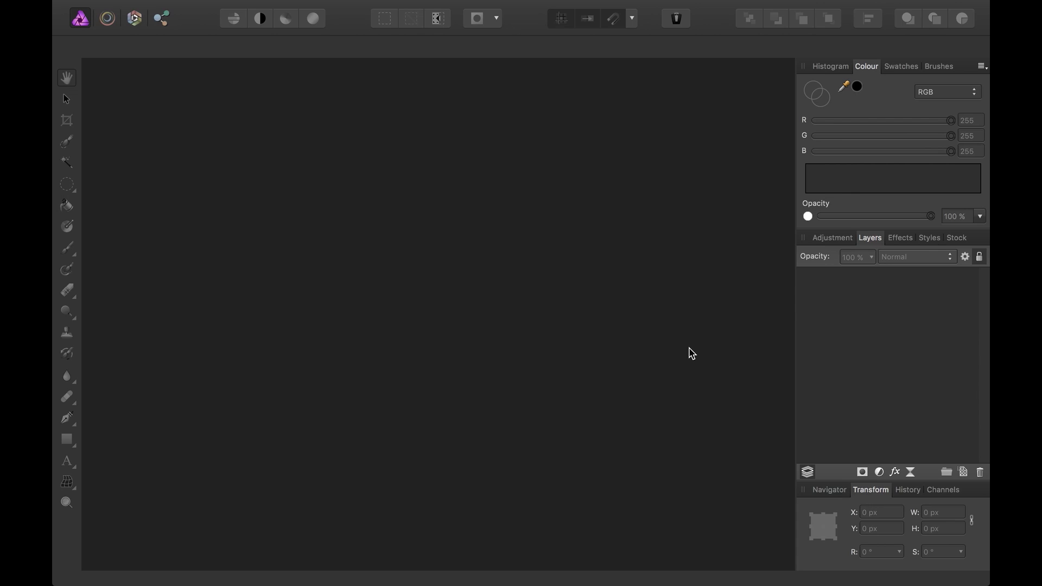
Open rose-441930.jpg as a new document
{"action": "key", "text": "super+o"}
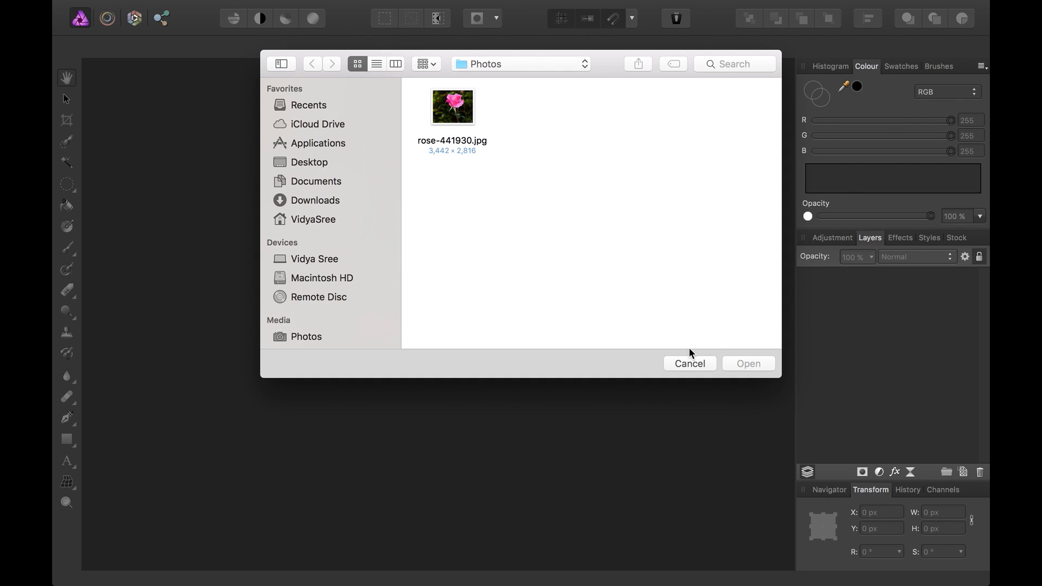
{"action": "left_click", "coordinate": [445, 99]}
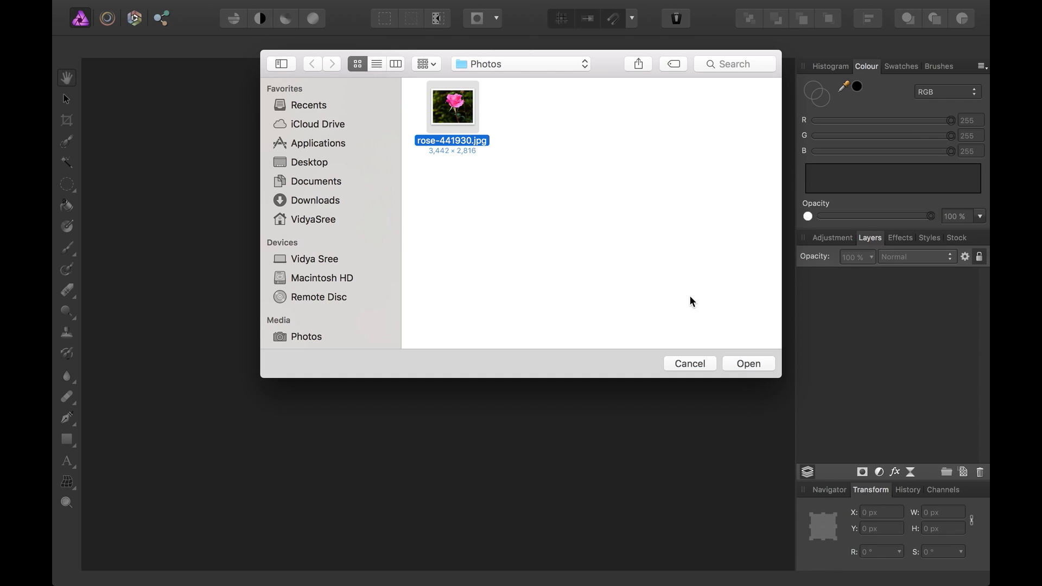
{"action": "left_click", "coordinate": [750, 364]}
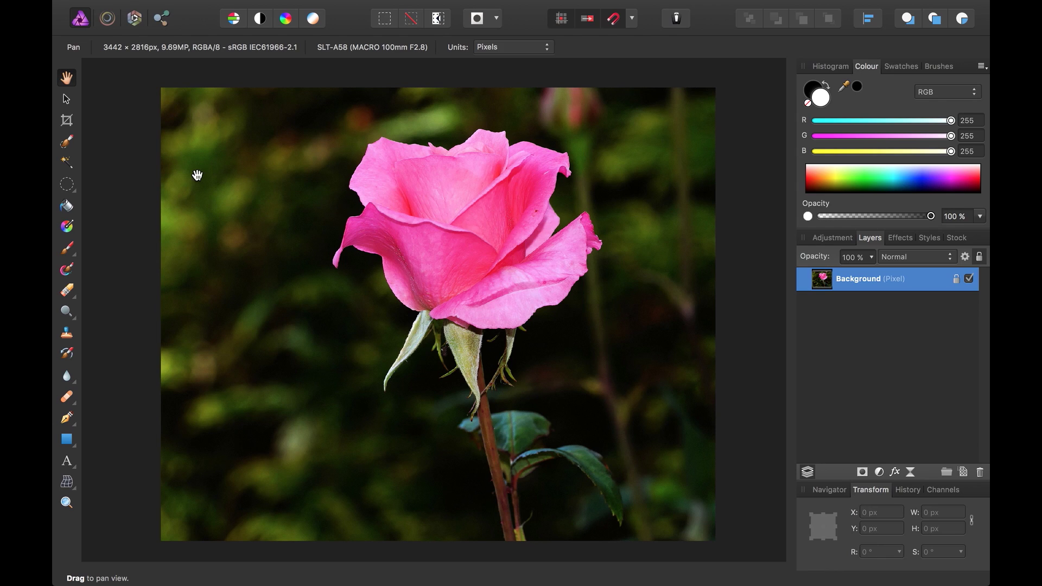
Paint over the rose's central and outer petals with the Selection Brush, toggling Subtract and Add modes
{"action": "left_click", "coordinate": [74, 145]}
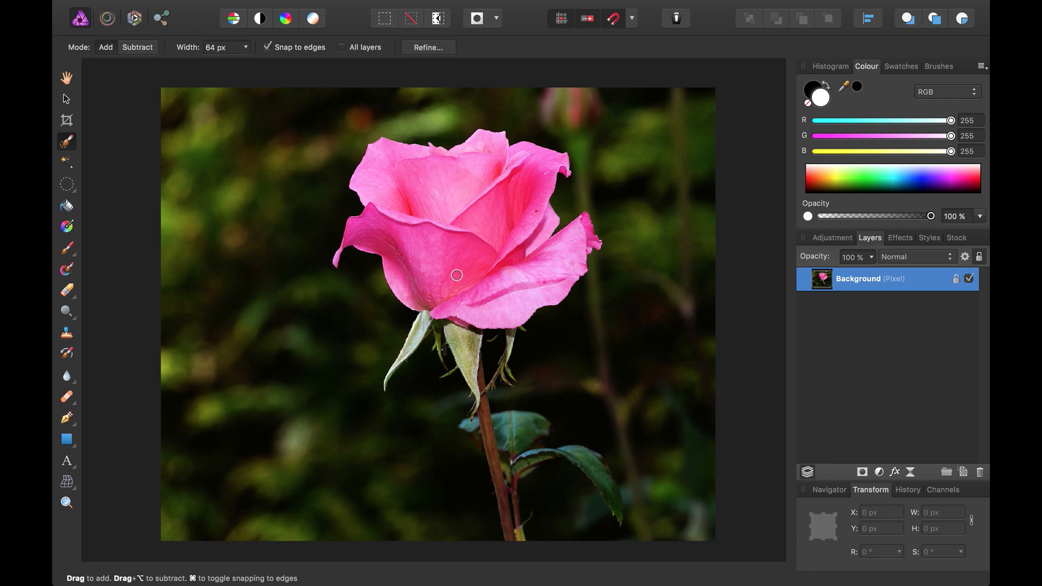
{"action": "left_click_drag", "start_coordinate": [456, 275], "coordinate": [460, 232]}
{"action": "mouse_move", "coordinate": [433, 208]}
{"action": "left_mouse_down"}
{"action": "mouse_move", "coordinate": [445, 202]}
{"action": "mouse_move", "coordinate": [428, 246]}
{"action": "mouse_move", "coordinate": [451, 279]}
{"action": "left_mouse_up"}
{"action": "left_click", "coordinate": [524, 295]}
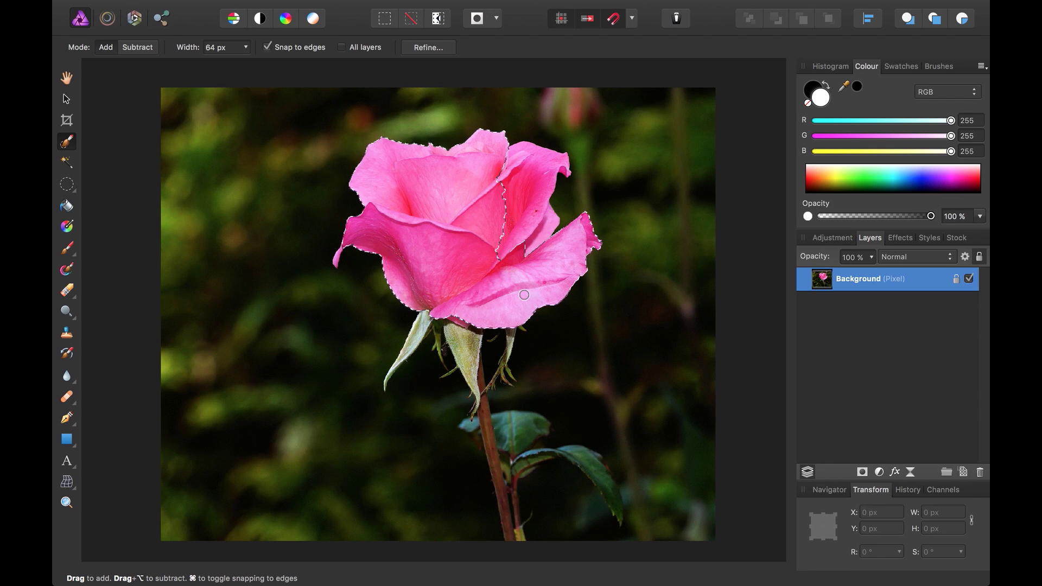
{"action": "left_click", "coordinate": [523, 204]}
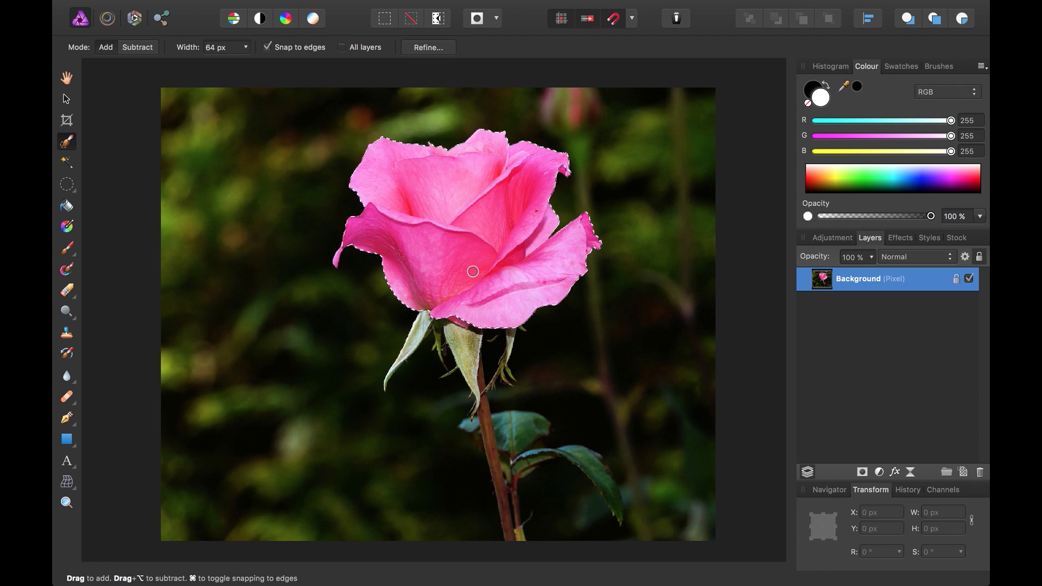
{"action": "left_click", "coordinate": [147, 47]}
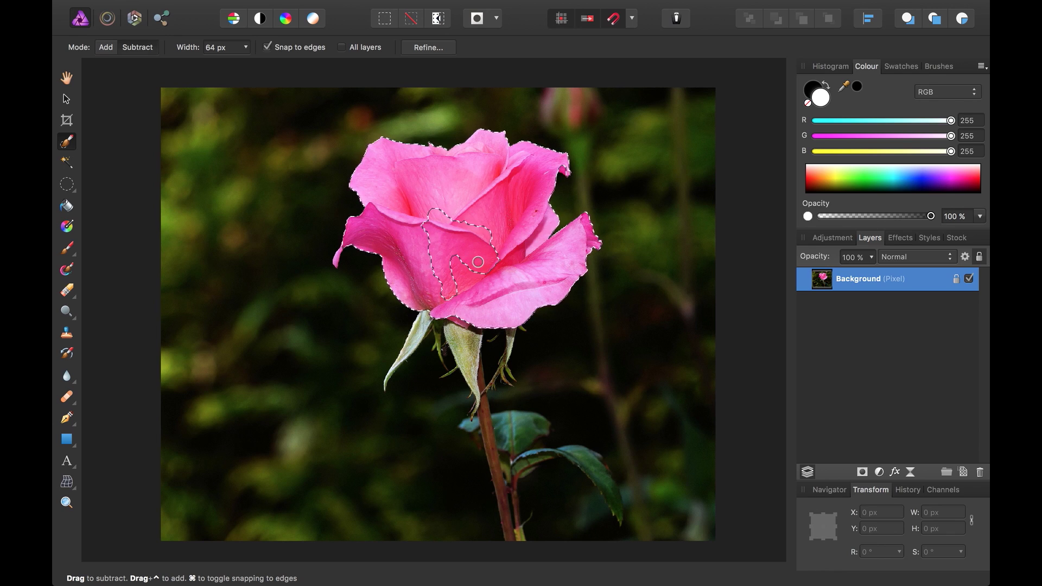
{"action": "left_click", "coordinate": [105, 47]}
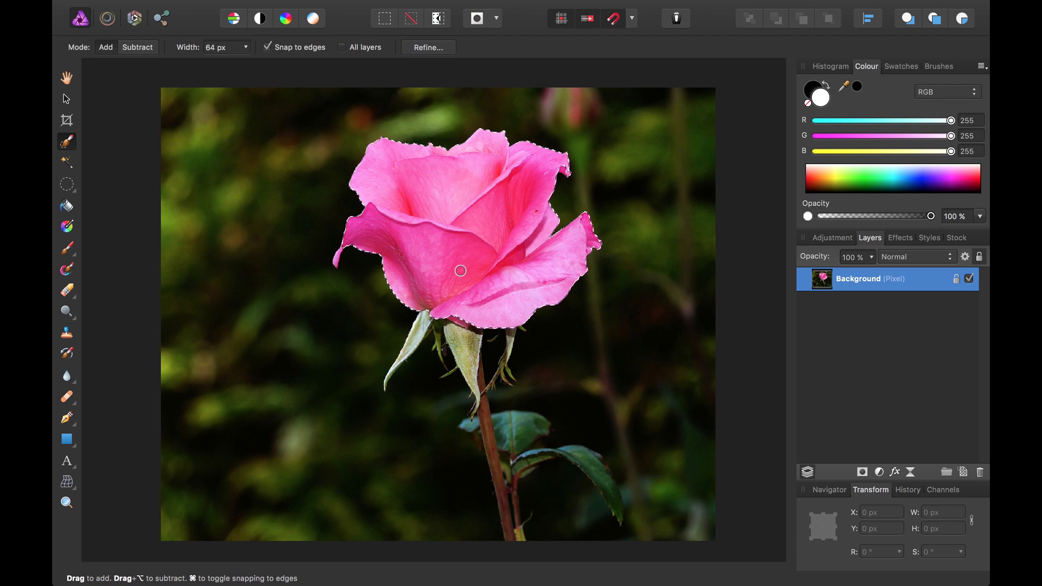
Shrink the Selection Brush to 26 px, touch up the petal edges zoomed in, then fit to view
{"action": "scroll", "coordinate": [460, 270], "scroll_direction": "up", "scroll_amount": 5}
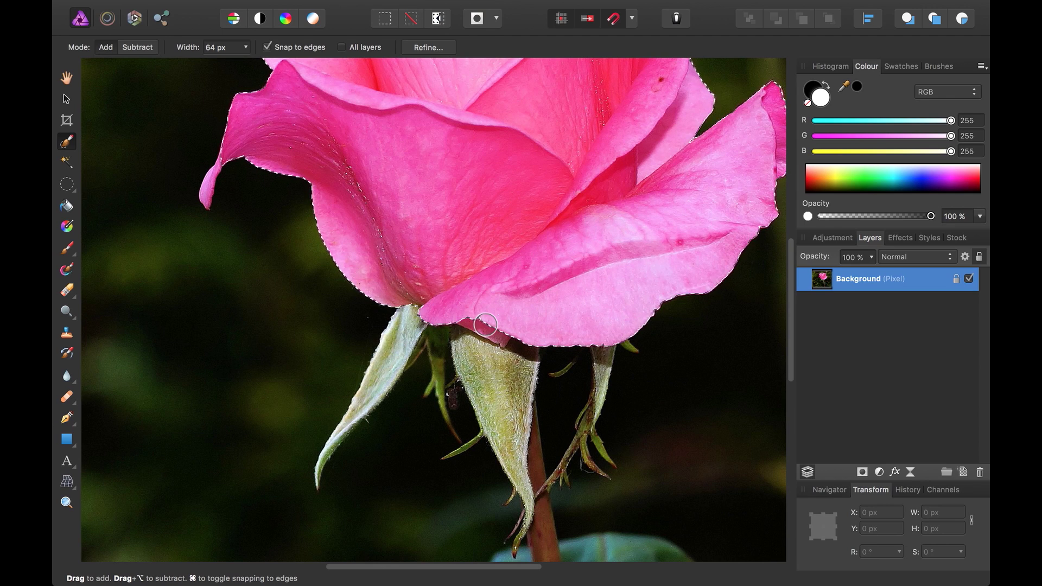
{"action": "key", "text": "bracketleft"}
{"action": "key", "text": "bracketleft"}
{"action": "key", "text": "bracketleft"}
{"action": "key", "text": "bracketleft"}
{"action": "key", "text": "bracketleft"}
{"action": "key", "text": "bracketleft"}
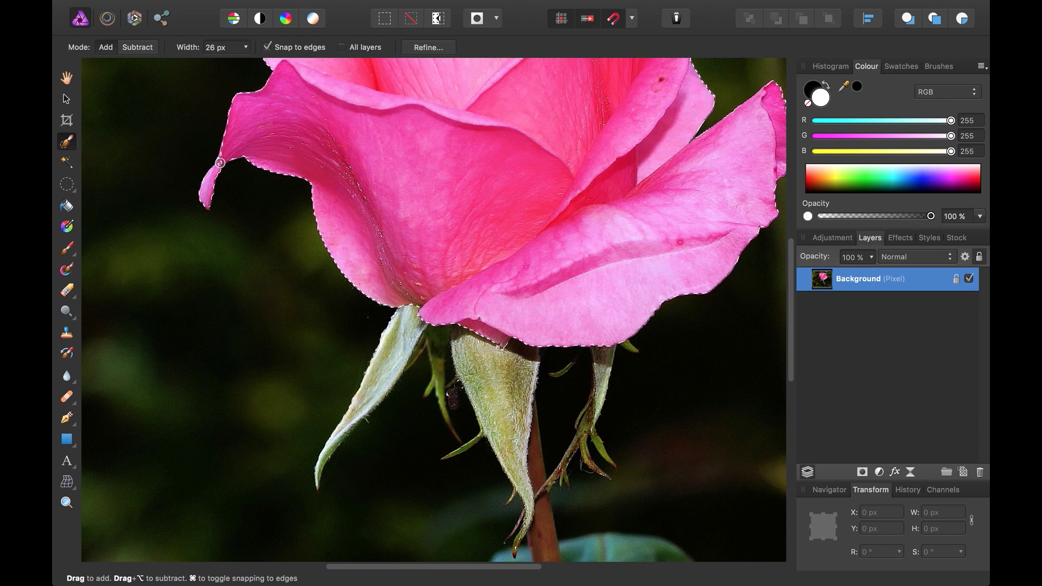
{"action": "scroll", "coordinate": [348, 135], "scroll_direction": "up", "scroll_amount": 3}
{"action": "scroll", "coordinate": [349, 135], "scroll_direction": "right", "scroll_amount": 1}
{"action": "scroll", "coordinate": [349, 135], "scroll_direction": "up", "scroll_amount": 3}
{"action": "scroll", "coordinate": [348, 135], "scroll_direction": "right", "scroll_amount": 1}
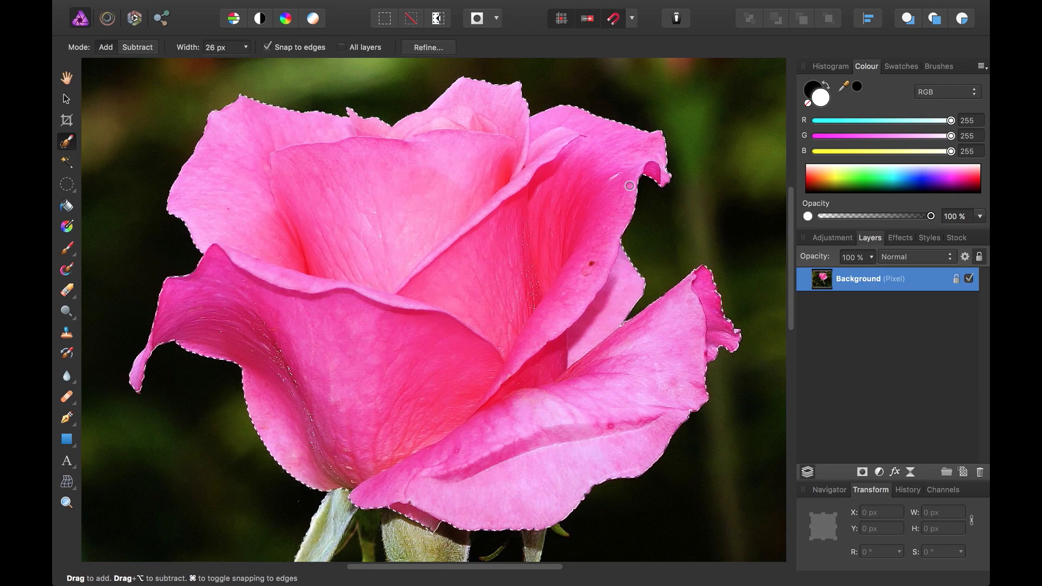
{"action": "scroll", "coordinate": [480, 354], "scroll_direction": "down", "scroll_amount": 1}
{"action": "scroll", "coordinate": [480, 354], "scroll_direction": "right", "scroll_amount": 1}
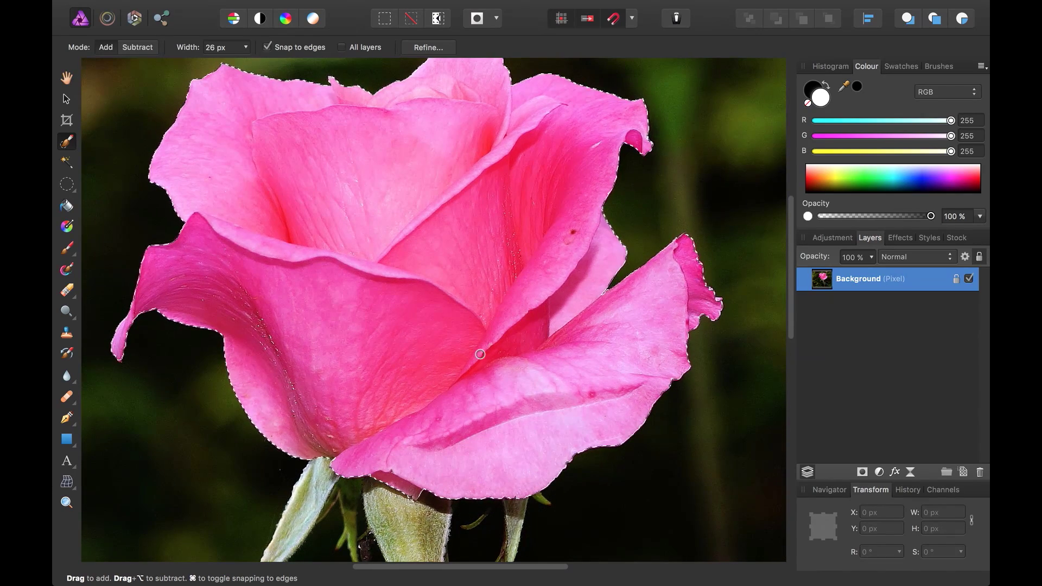
{"action": "scroll", "coordinate": [481, 353], "scroll_direction": "up", "scroll_amount": 1}
{"action": "scroll", "coordinate": [480, 354], "scroll_direction": "left", "scroll_amount": 1}
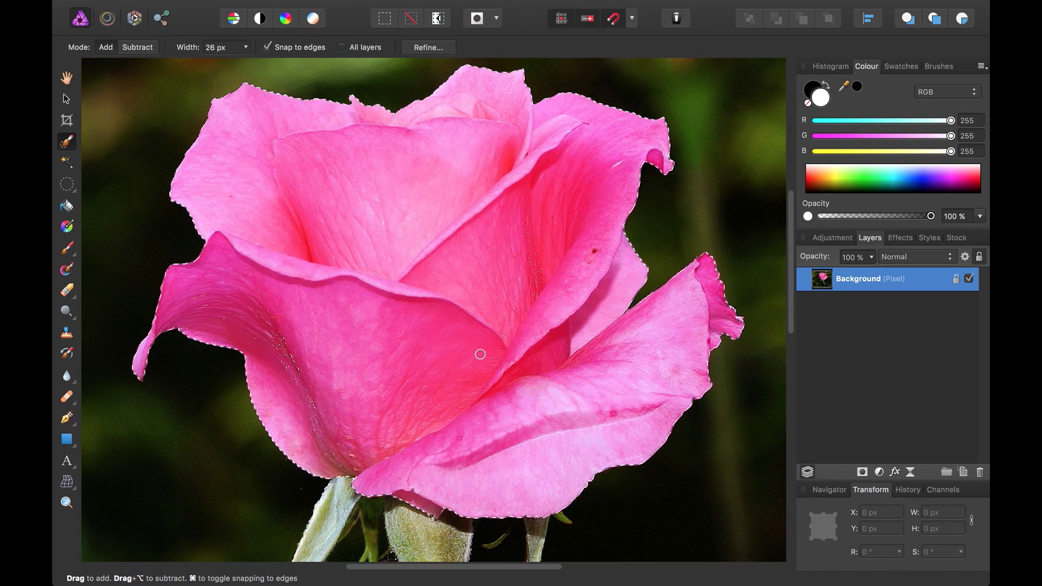
{"action": "key", "text": "super+0"}
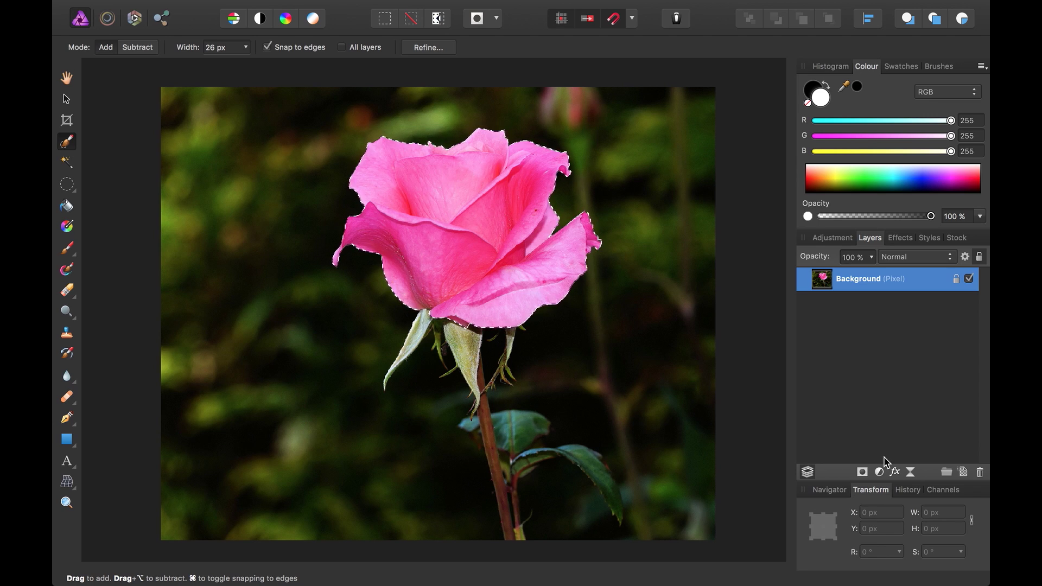
Add an HSL adjustment to the selected bloom with an 84.1° hue shift
{"action": "left_click", "coordinate": [880, 473]}
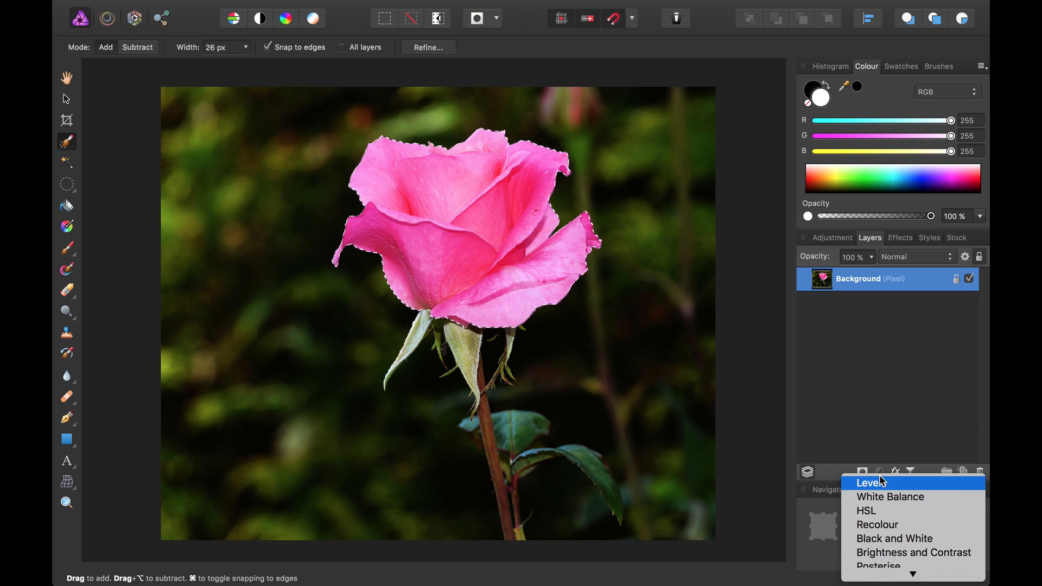
{"action": "left_click", "coordinate": [880, 516]}
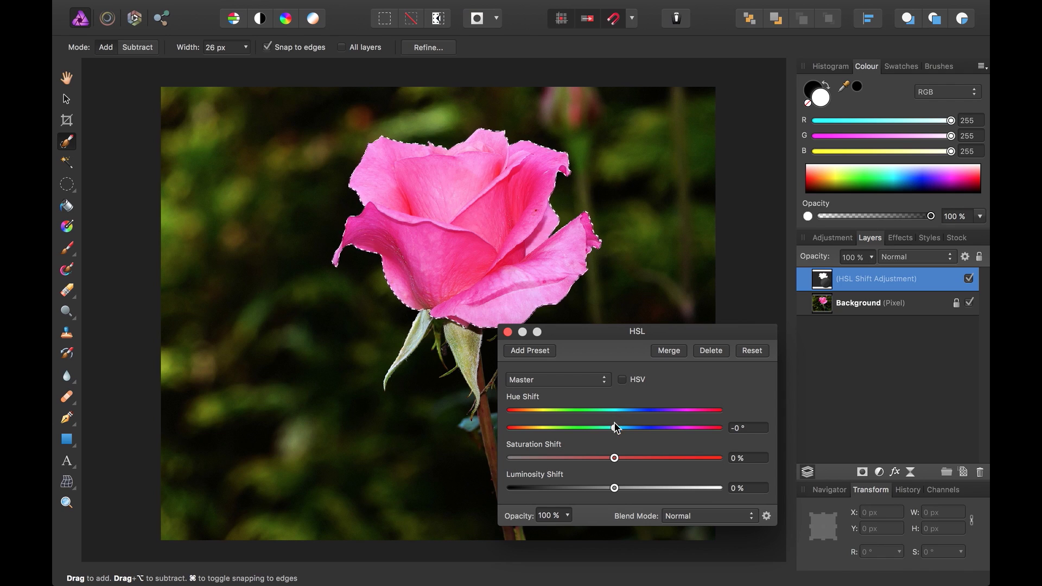
{"action": "left_click_drag", "start_coordinate": [614, 428], "coordinate": [666, 431]}
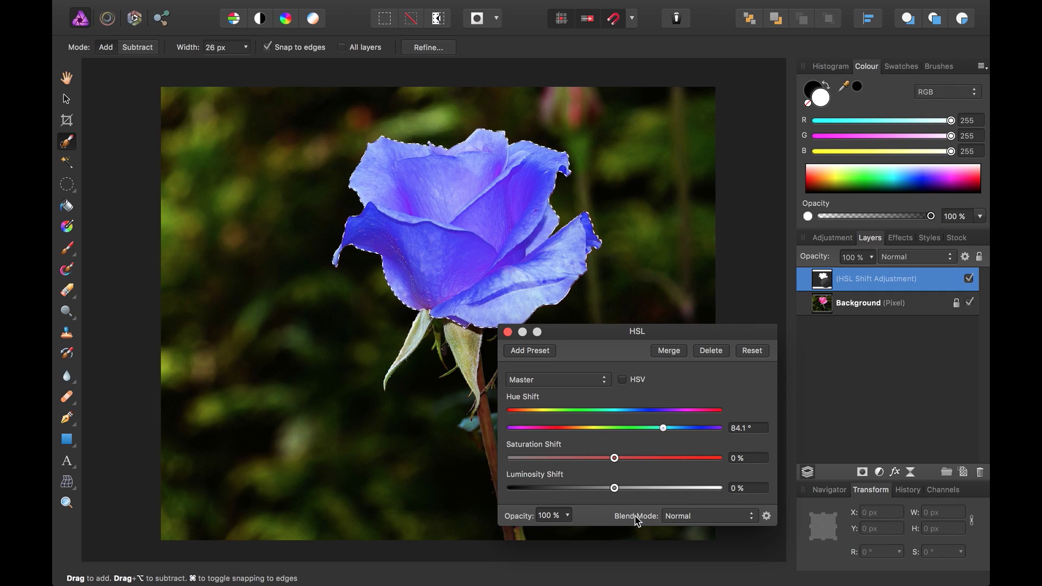
Set the HSL layer to Colour blend with 141.4° hue, −19% saturation and −4% luminosity
{"action": "left_click", "coordinate": [676, 516]}
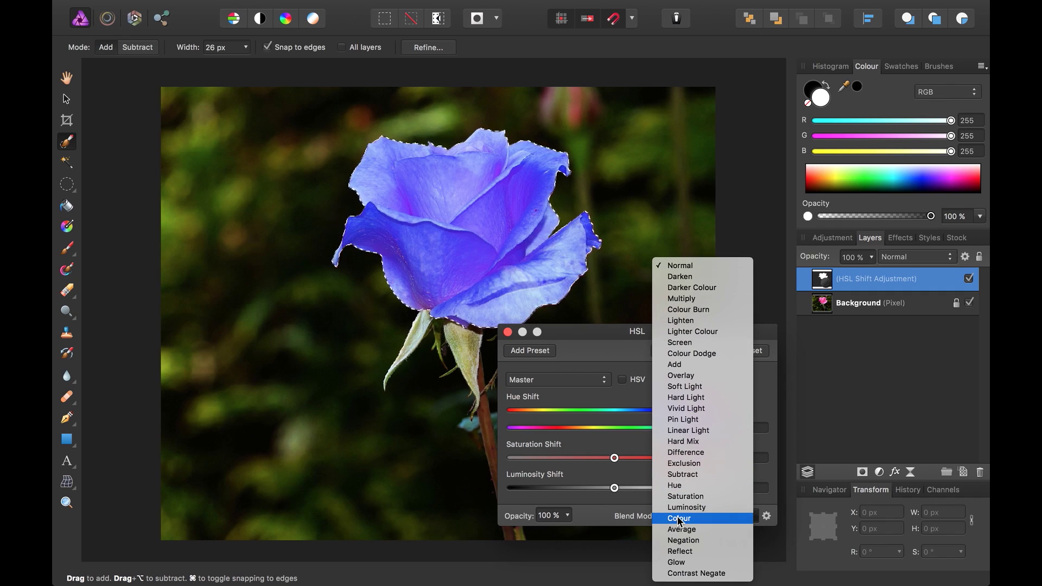
{"action": "left_click", "coordinate": [682, 519]}
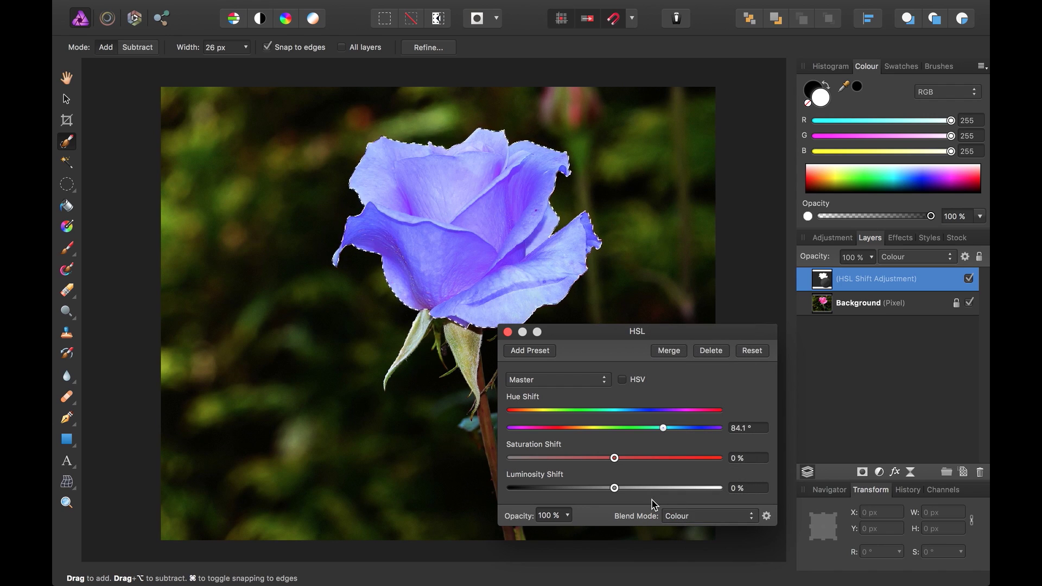
{"action": "left_click_drag", "start_coordinate": [662, 428], "coordinate": [700, 426]}
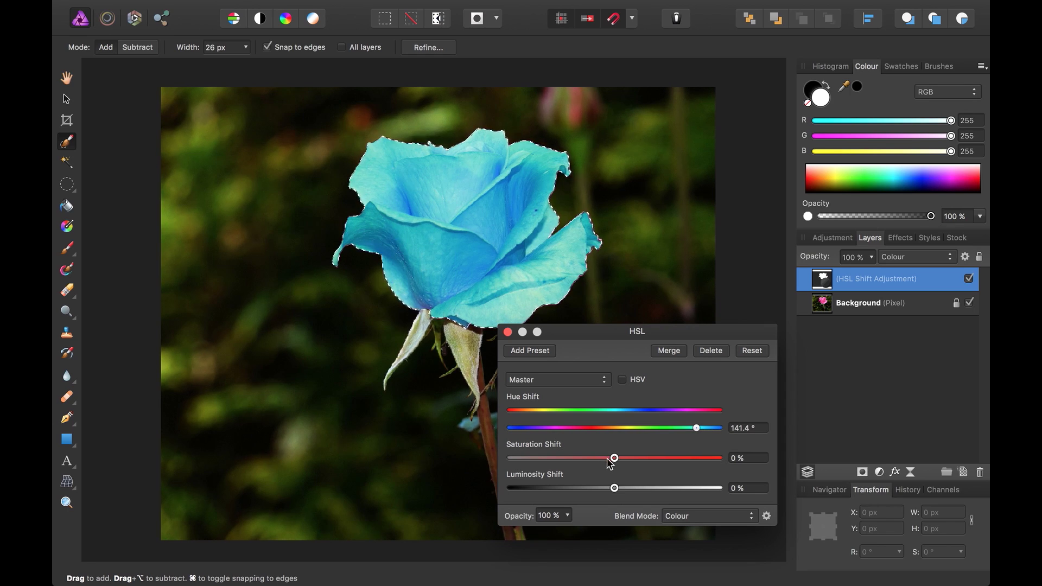
{"action": "left_click_drag", "start_coordinate": [614, 458], "coordinate": [612, 490]}
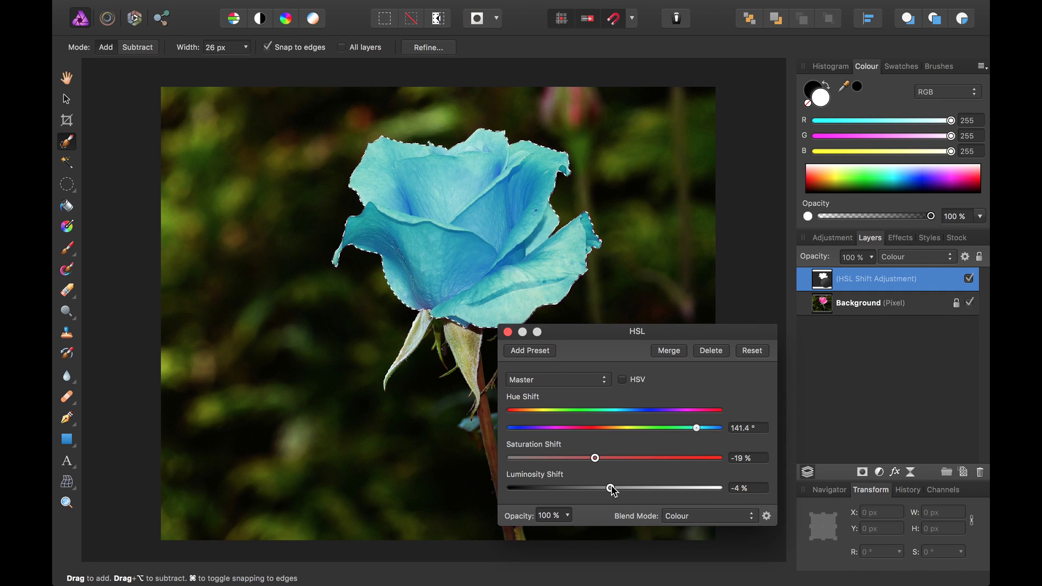
{"action": "left_click", "coordinate": [508, 331]}
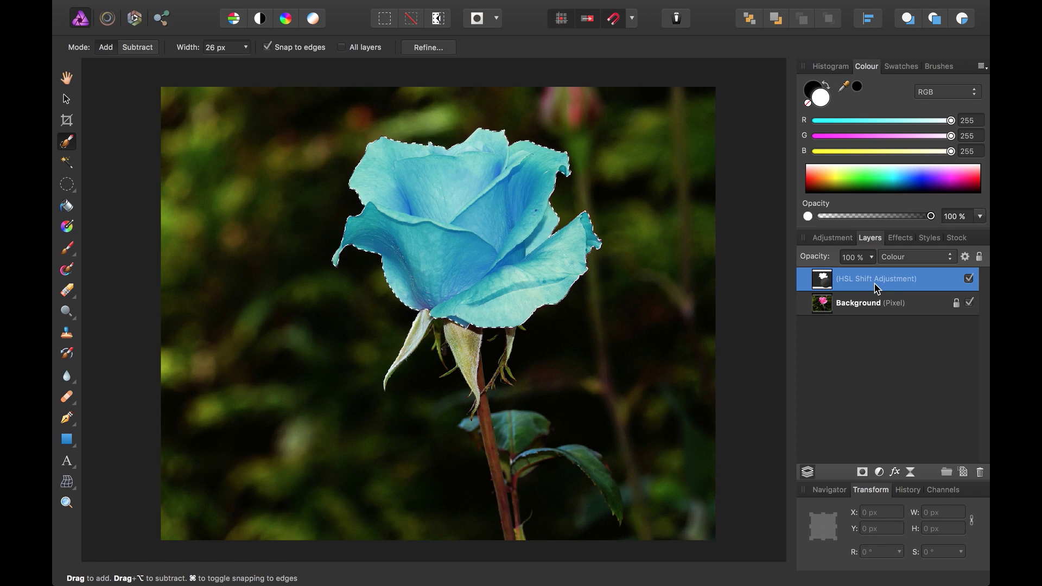
{"action": "left_click", "coordinate": [969, 279]}
{"action": "left_click", "coordinate": [969, 279]}
{"action": "left_click", "coordinate": [969, 278]}
{"action": "left_click", "coordinate": [968, 279]}
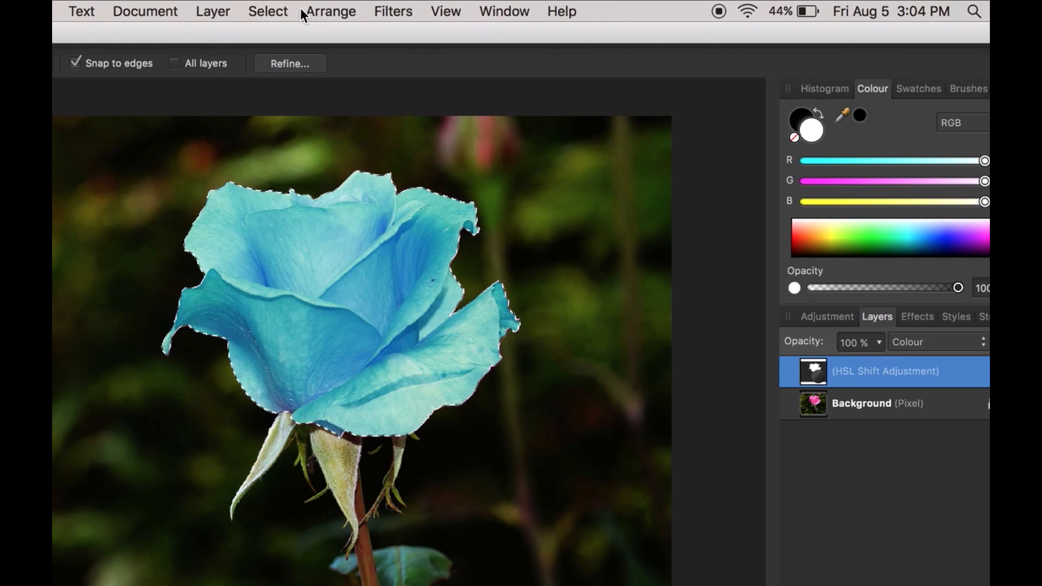
Apply Select > Invert Pixel Selection so the background is selected
{"action": "left_click", "coordinate": [277, 13]}
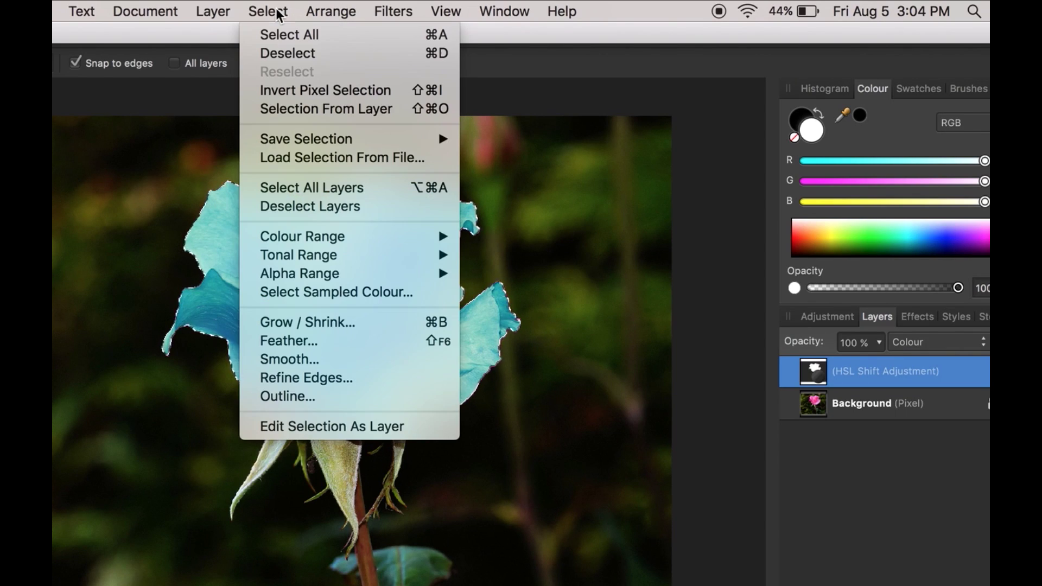
{"action": "left_click", "coordinate": [299, 91]}
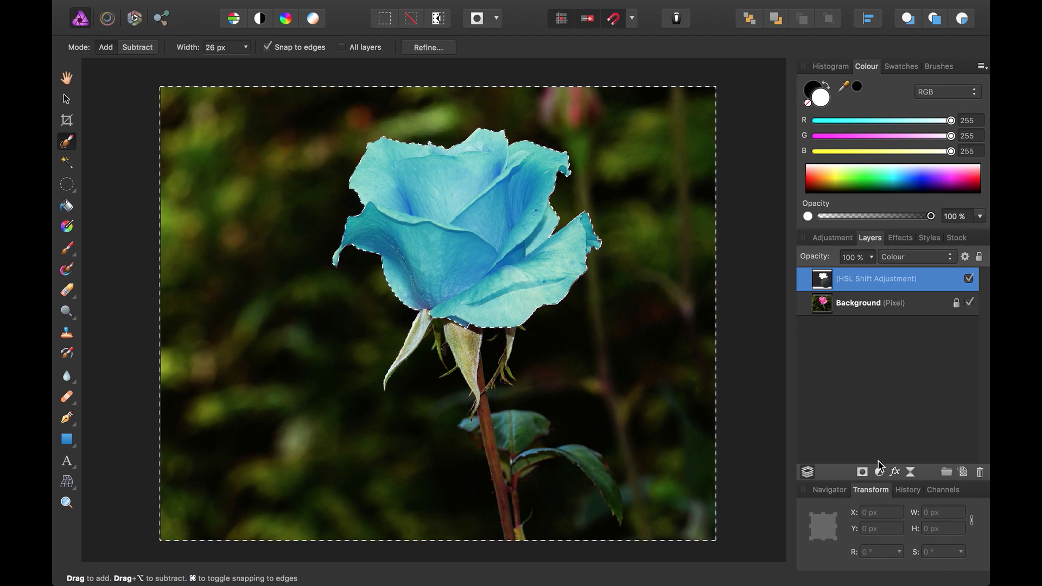
Add a Black and White adjustment with Red 200%, Green −56%, and Yellow 196% picked from the background
{"action": "left_click", "coordinate": [879, 472]}
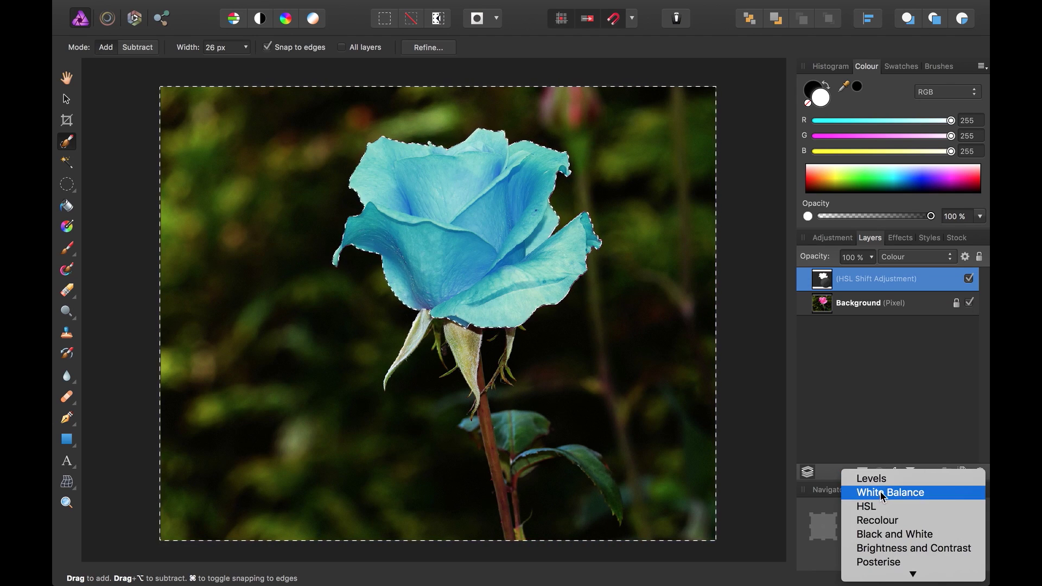
{"action": "left_click", "coordinate": [885, 537]}
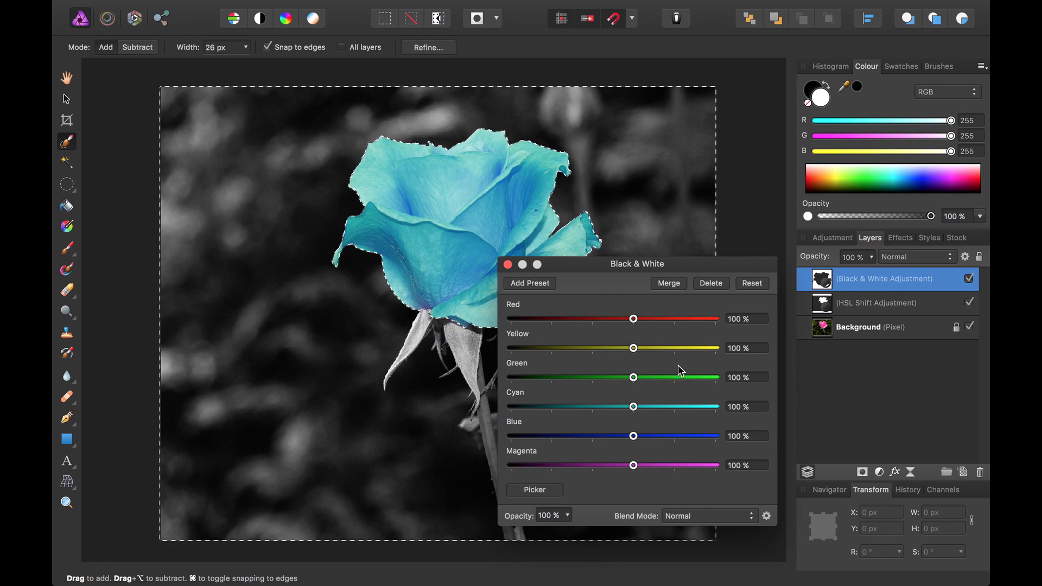
{"action": "left_click_drag", "start_coordinate": [633, 323], "coordinate": [678, 351]}
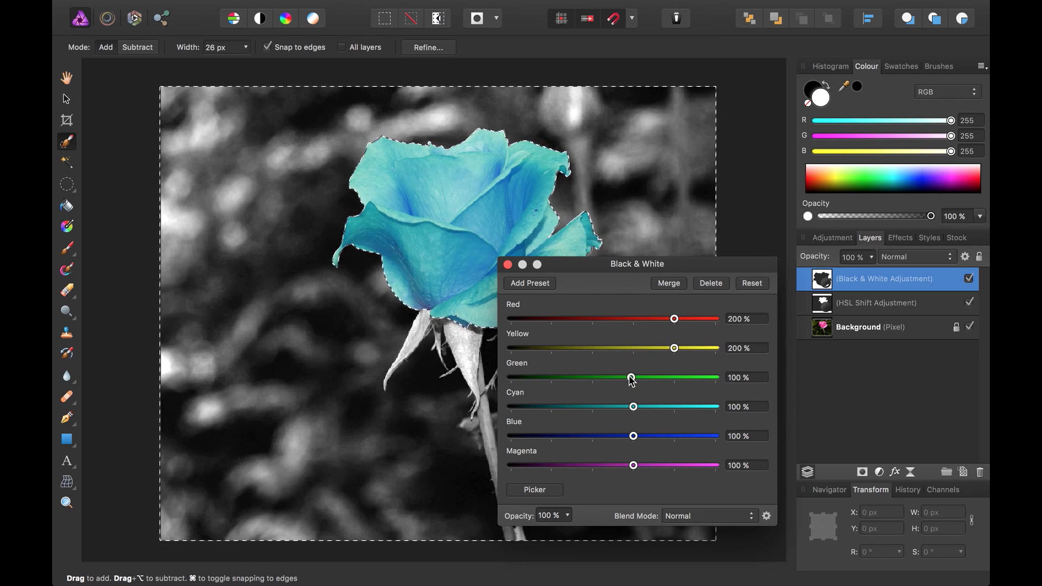
{"action": "left_click_drag", "start_coordinate": [630, 379], "coordinate": [569, 378]}
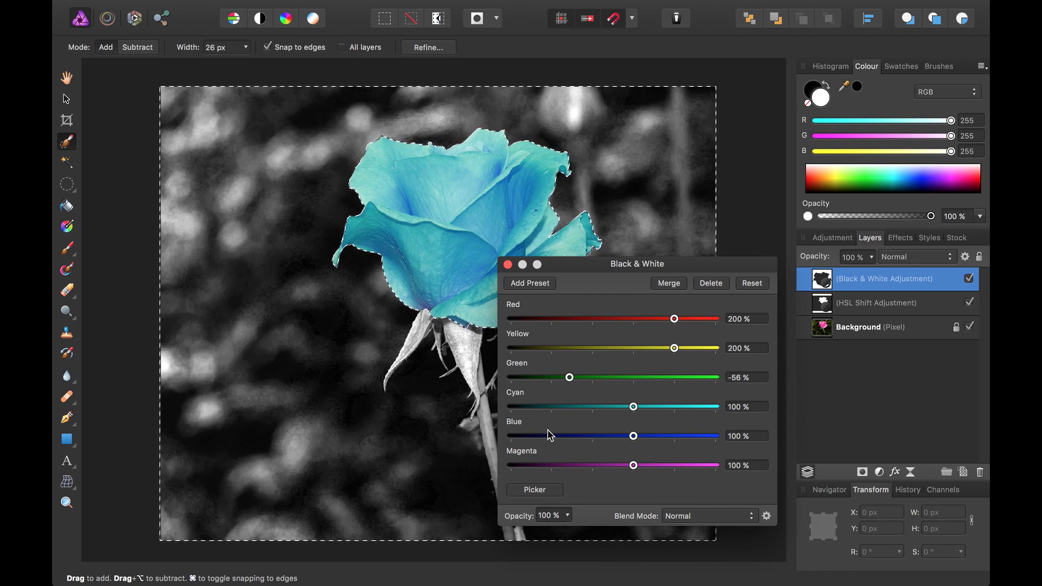
{"action": "left_click", "coordinate": [544, 493]}
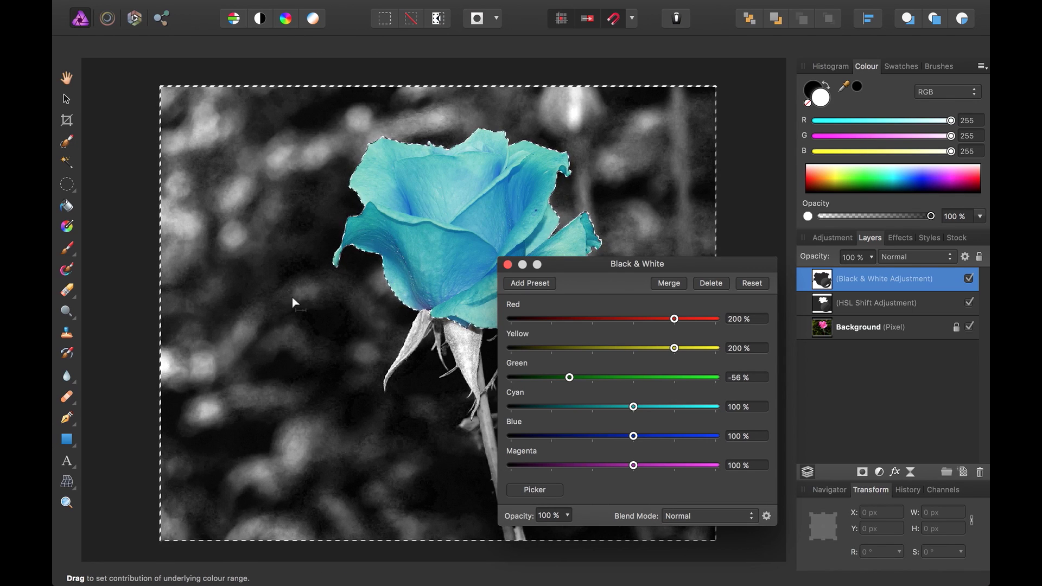
{"action": "mouse_move", "coordinate": [280, 223]}
{"action": "left_mouse_down"}
{"action": "mouse_move", "coordinate": [209, 217]}
{"action": "mouse_move", "coordinate": [322, 217]}
{"action": "mouse_move", "coordinate": [246, 221]}
{"action": "mouse_move", "coordinate": [284, 219]}
{"action": "mouse_move", "coordinate": [262, 219]}
{"action": "mouse_move", "coordinate": [275, 223]}
{"action": "left_mouse_up"}
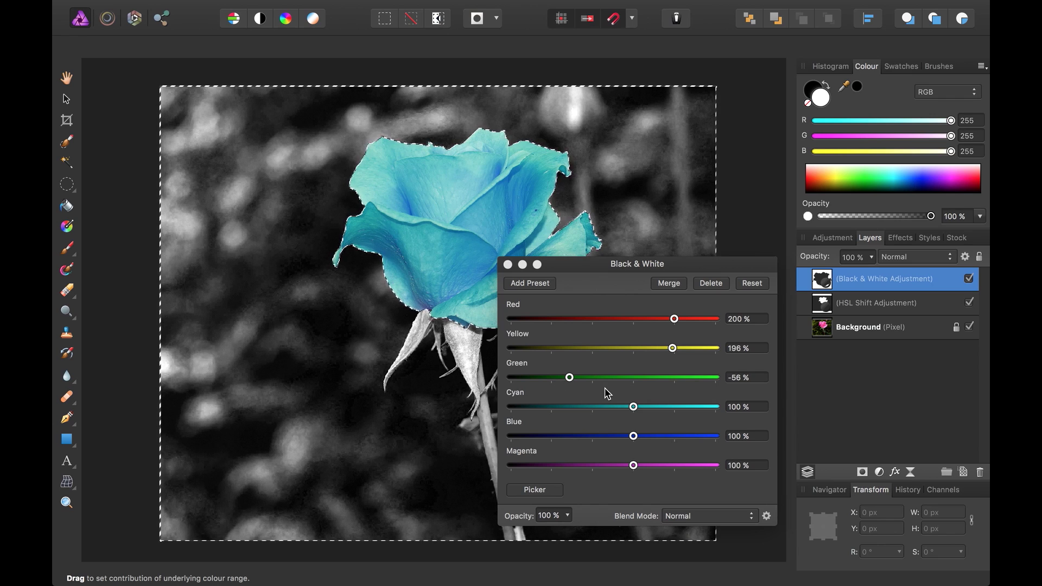
Close the Black & White settings and deselect with Cmd+D
{"action": "left_click", "coordinate": [507, 264]}
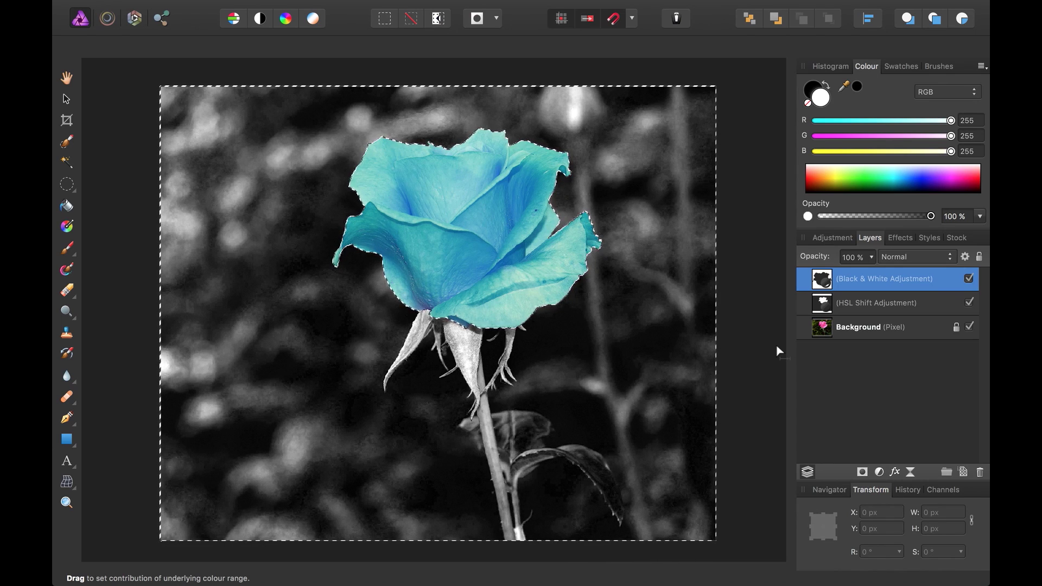
{"action": "key", "text": "super+d"}
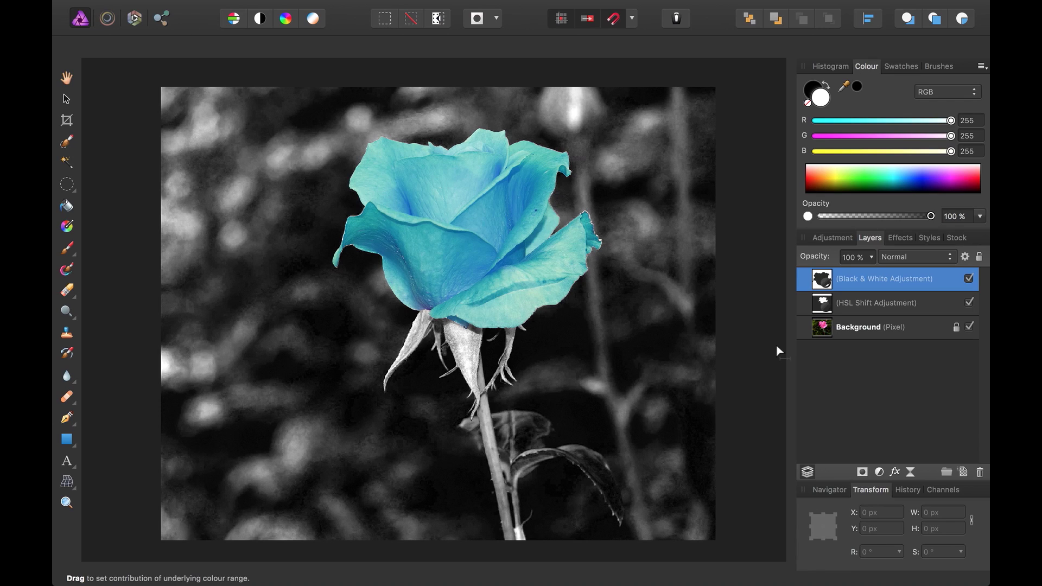
Pick the Paint Brush with black, then reopen the Black & White adjustment and raise its Red value
{"action": "key", "text": "b"}
{"action": "key", "text": "x"}
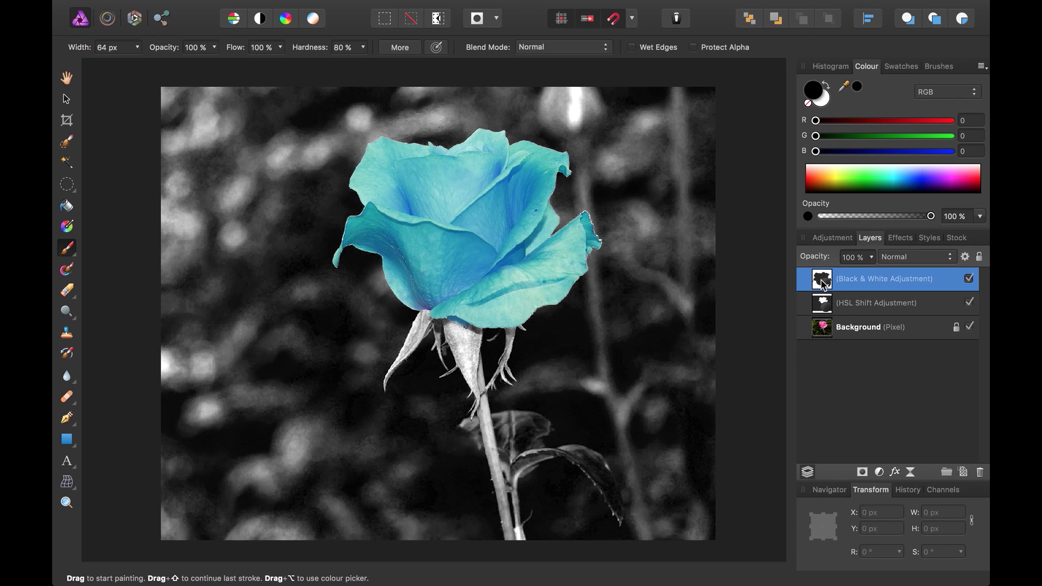
{"action": "double_click", "coordinate": [823, 285]}
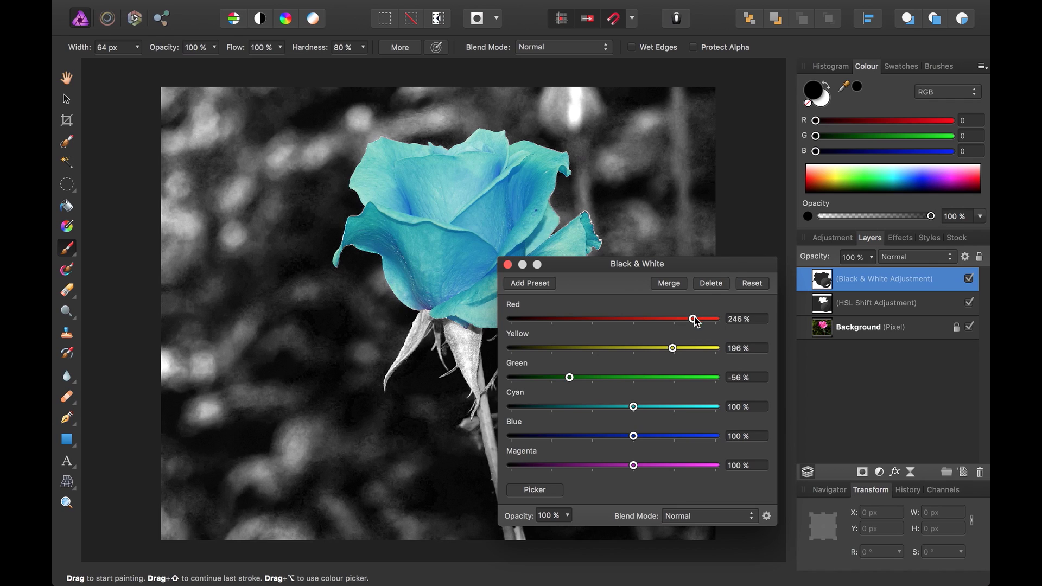
{"action": "mouse_move", "coordinate": [693, 319]}
{"action": "left_mouse_down"}
{"action": "mouse_move", "coordinate": [630, 319]}
{"action": "mouse_move", "coordinate": [677, 325]}
{"action": "left_mouse_up"}
{"action": "left_click", "coordinate": [508, 265]}
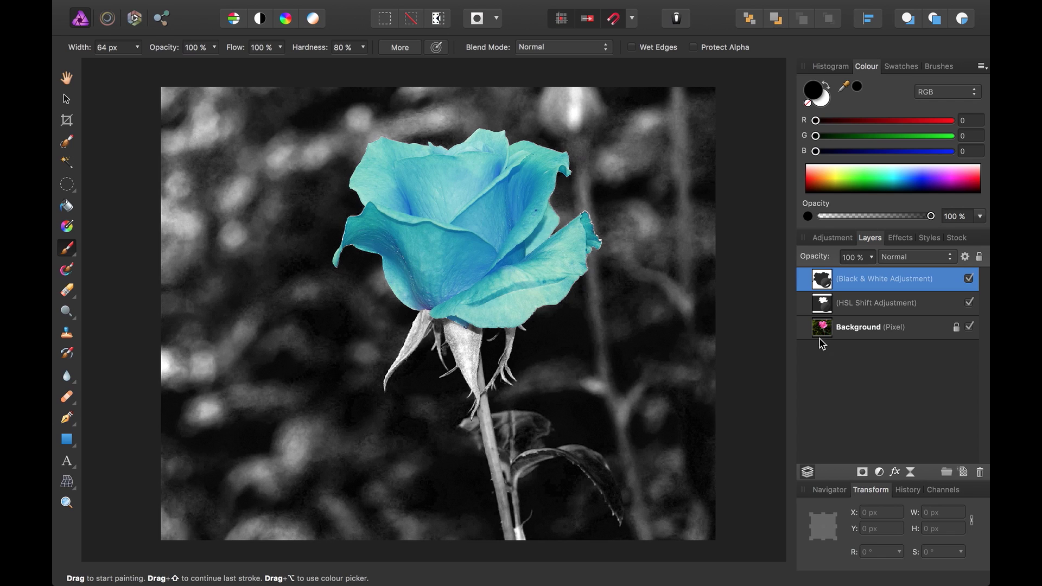
{"action": "left_click", "coordinate": [822, 279], "text": "super"}
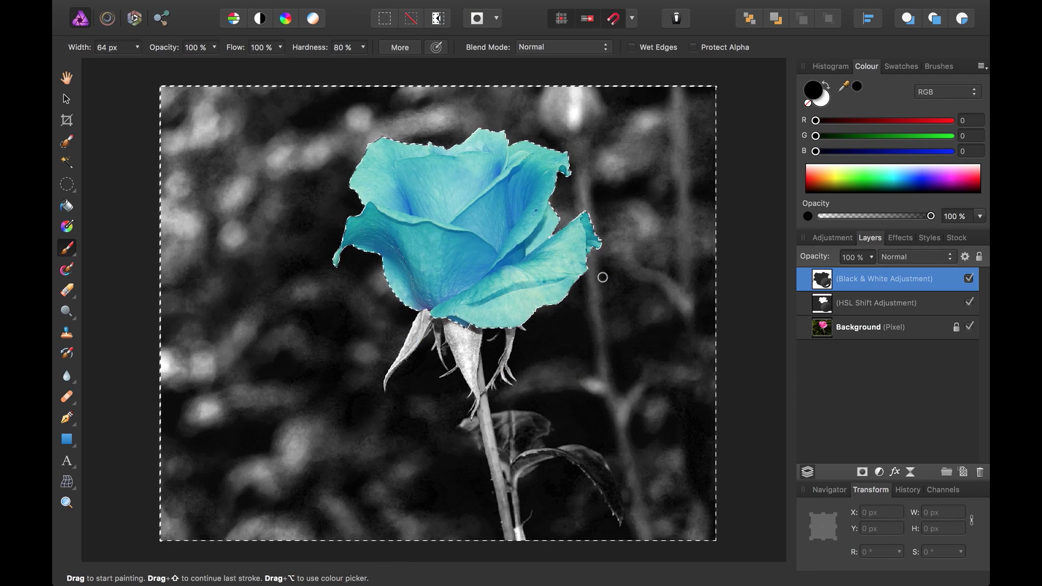
{"action": "key", "text": "super+d"}
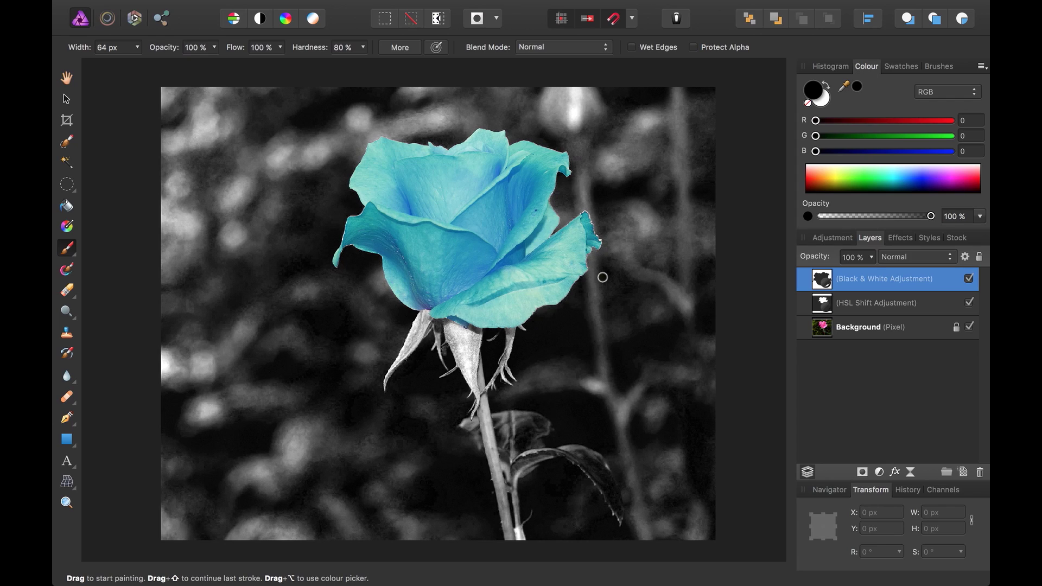